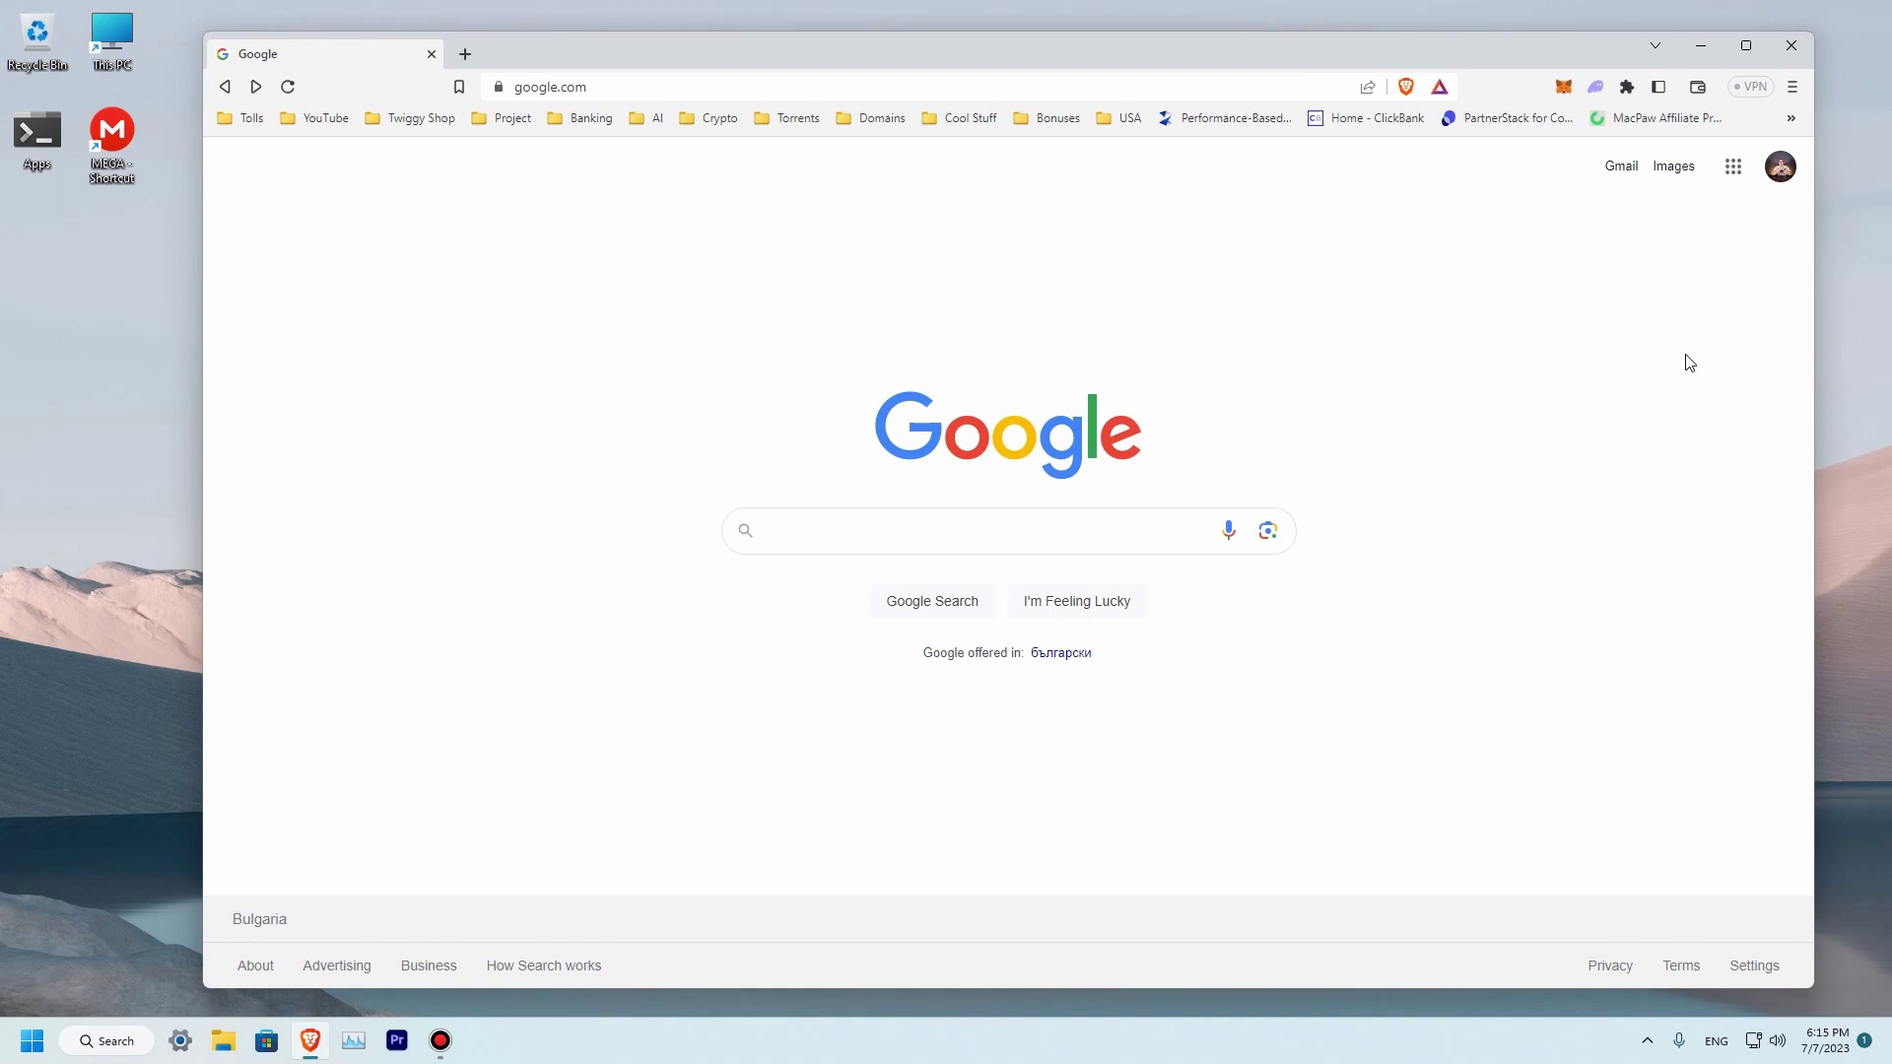
pyautogui.write('dw')
# Correct the query and search Google for the 'download windows 11' suggestion
pyautogui.press('BackSpace')
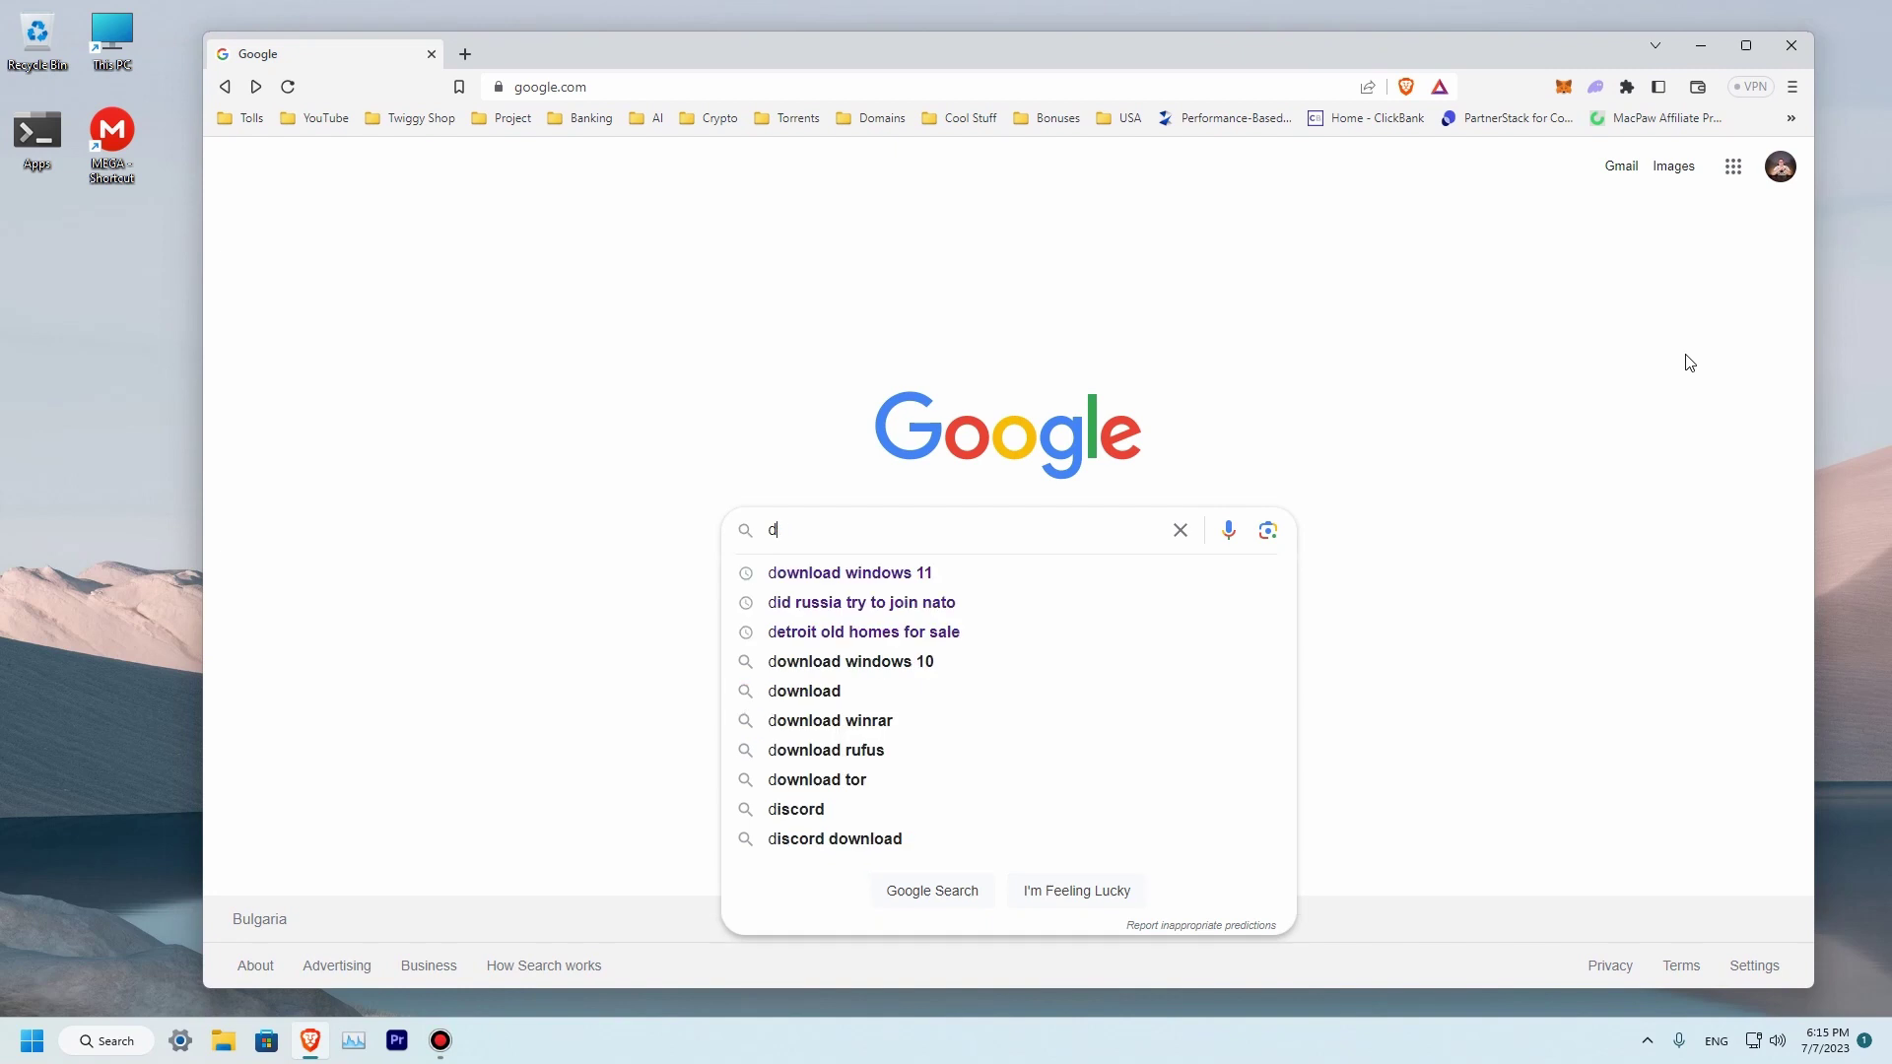
pyautogui.write('ow')
pyautogui.press('Down')
pyautogui.press('Return')
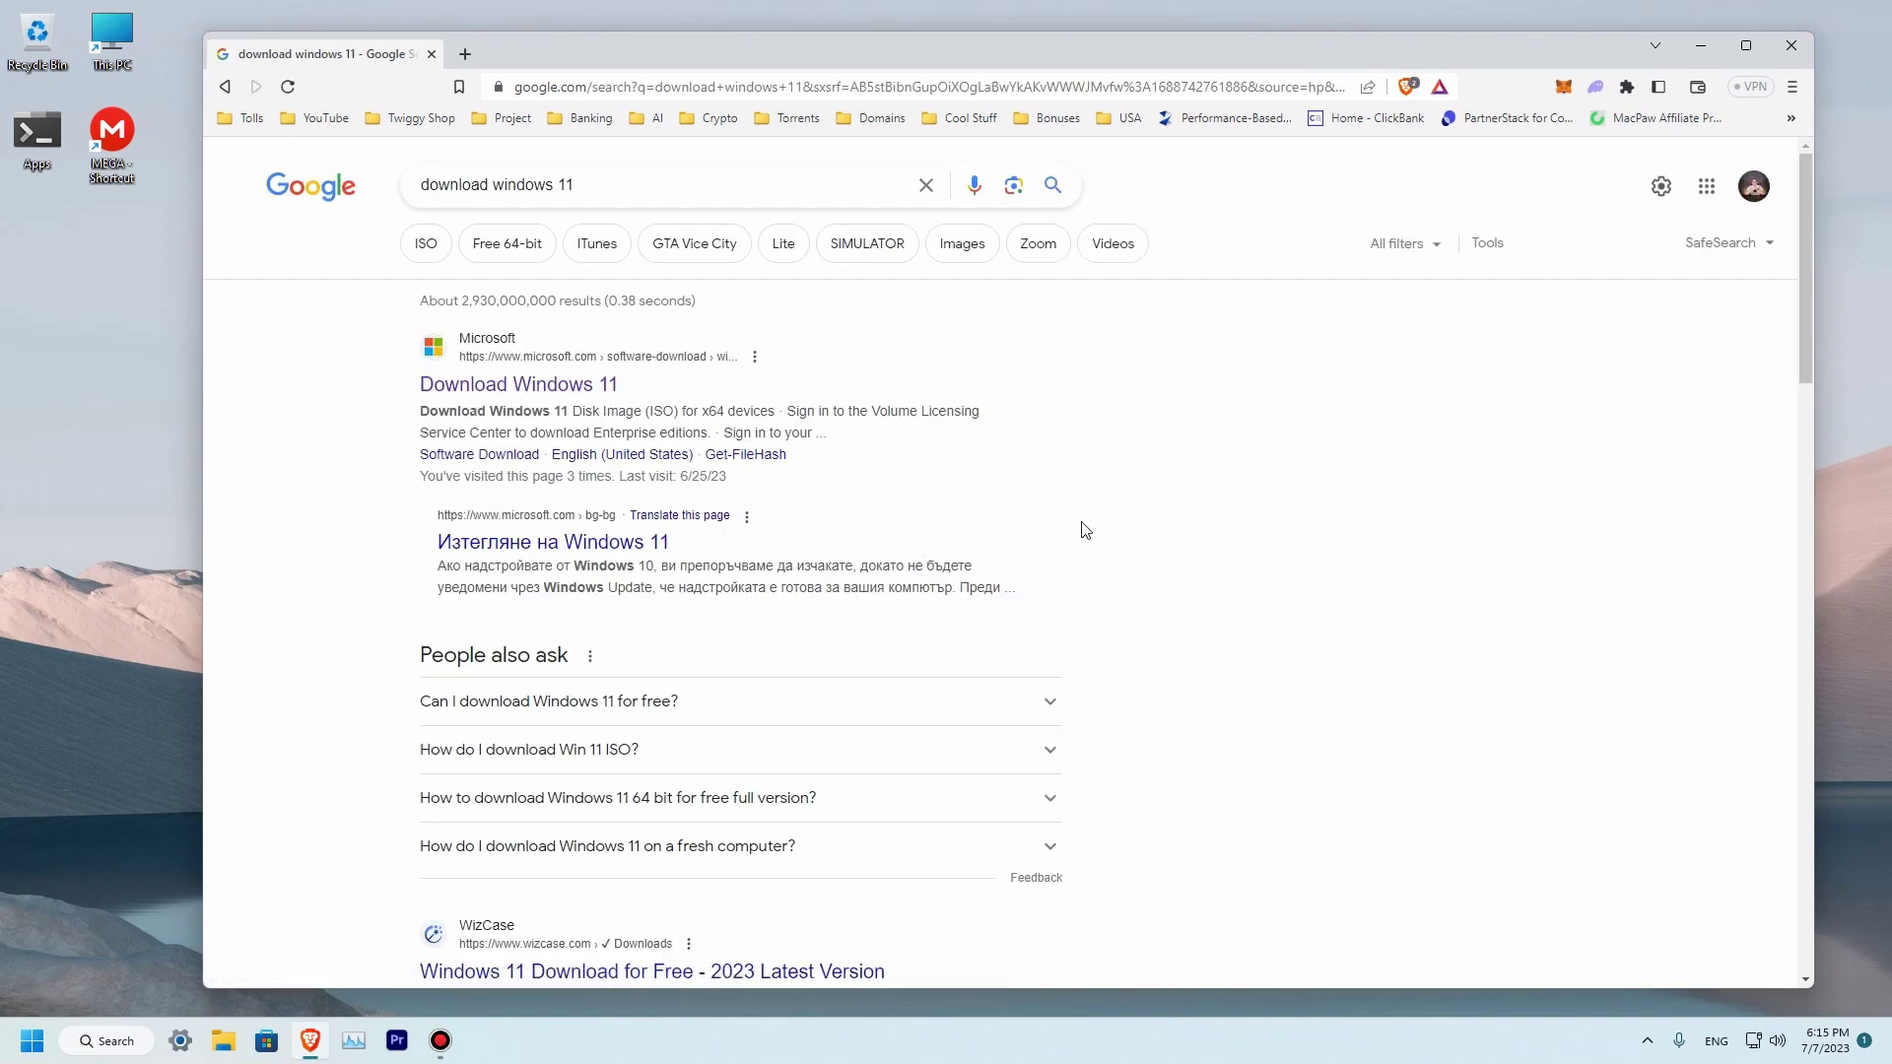
# Open Microsoft's Download Windows 11 page and select the multi-edition ISO for x64 devices
pyautogui.click(535, 396)
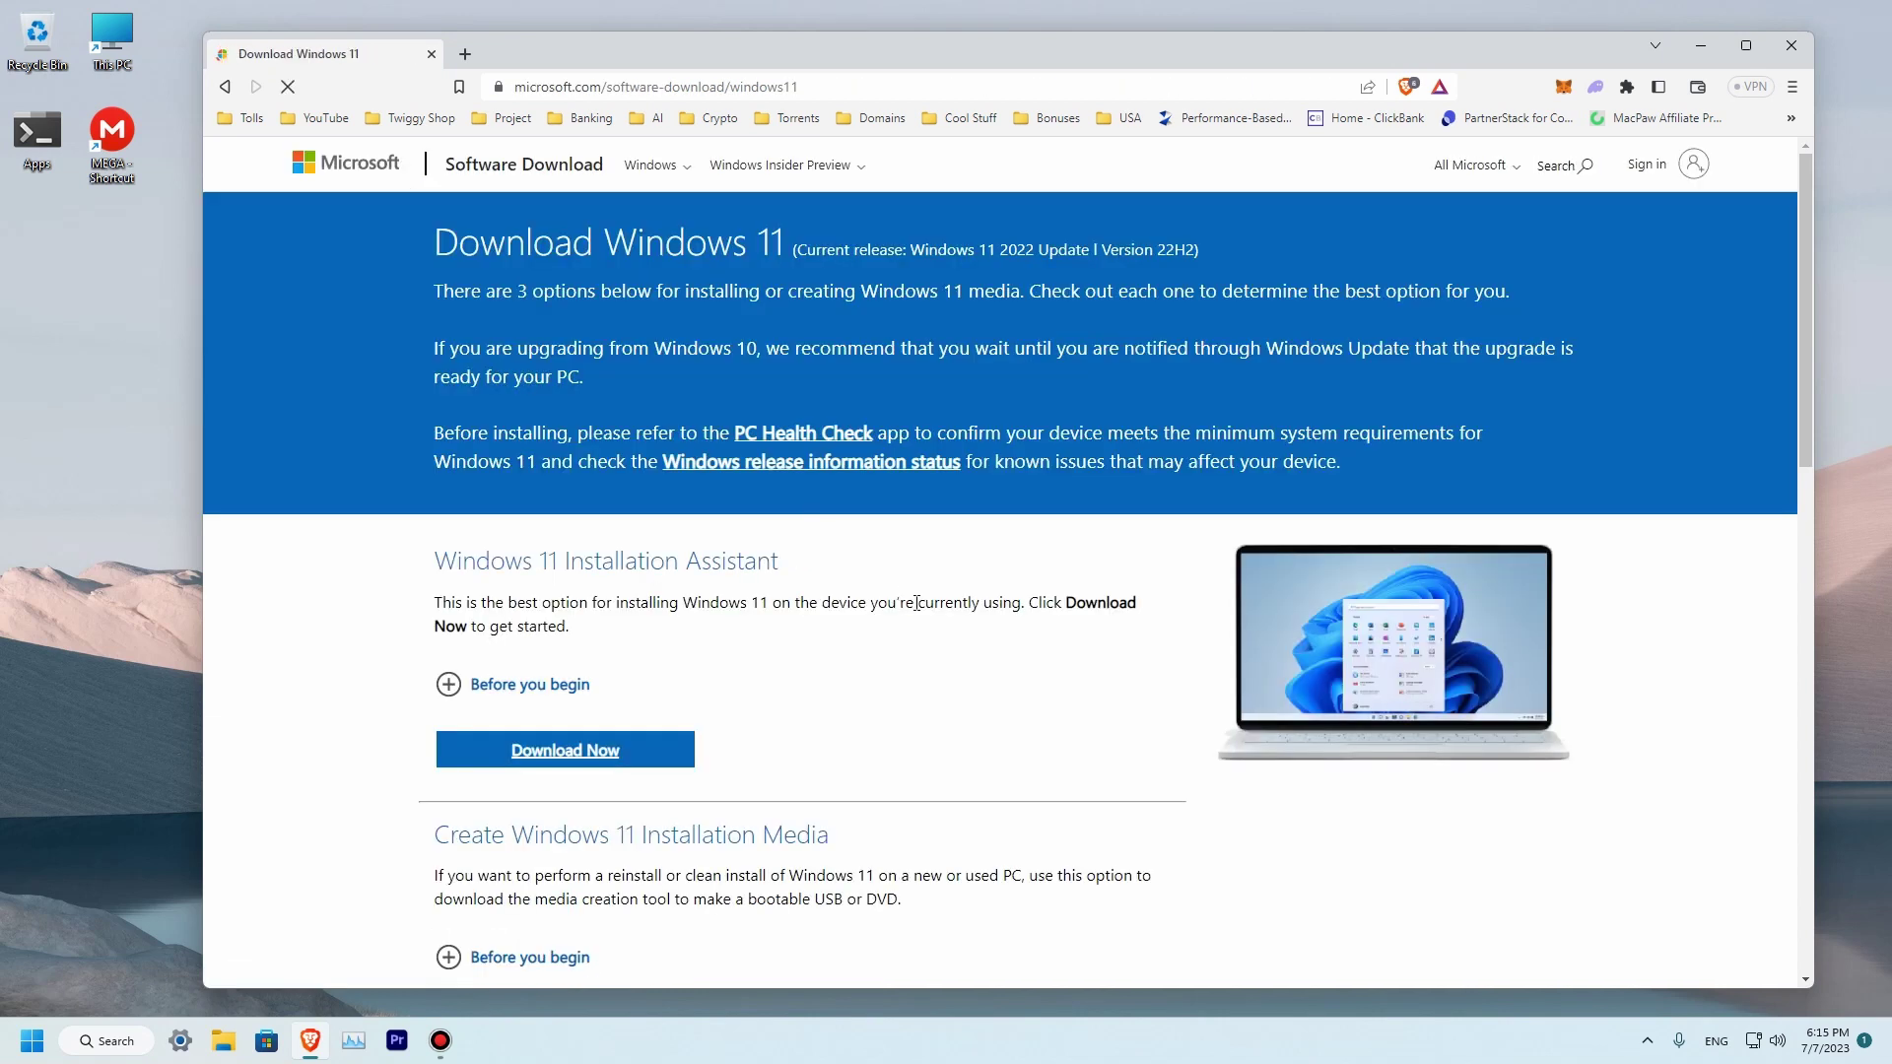
pyautogui.scroll(-1, 916, 603)
pyautogui.scroll(-2, 921, 598)
pyautogui.scroll(-1, 924, 591)
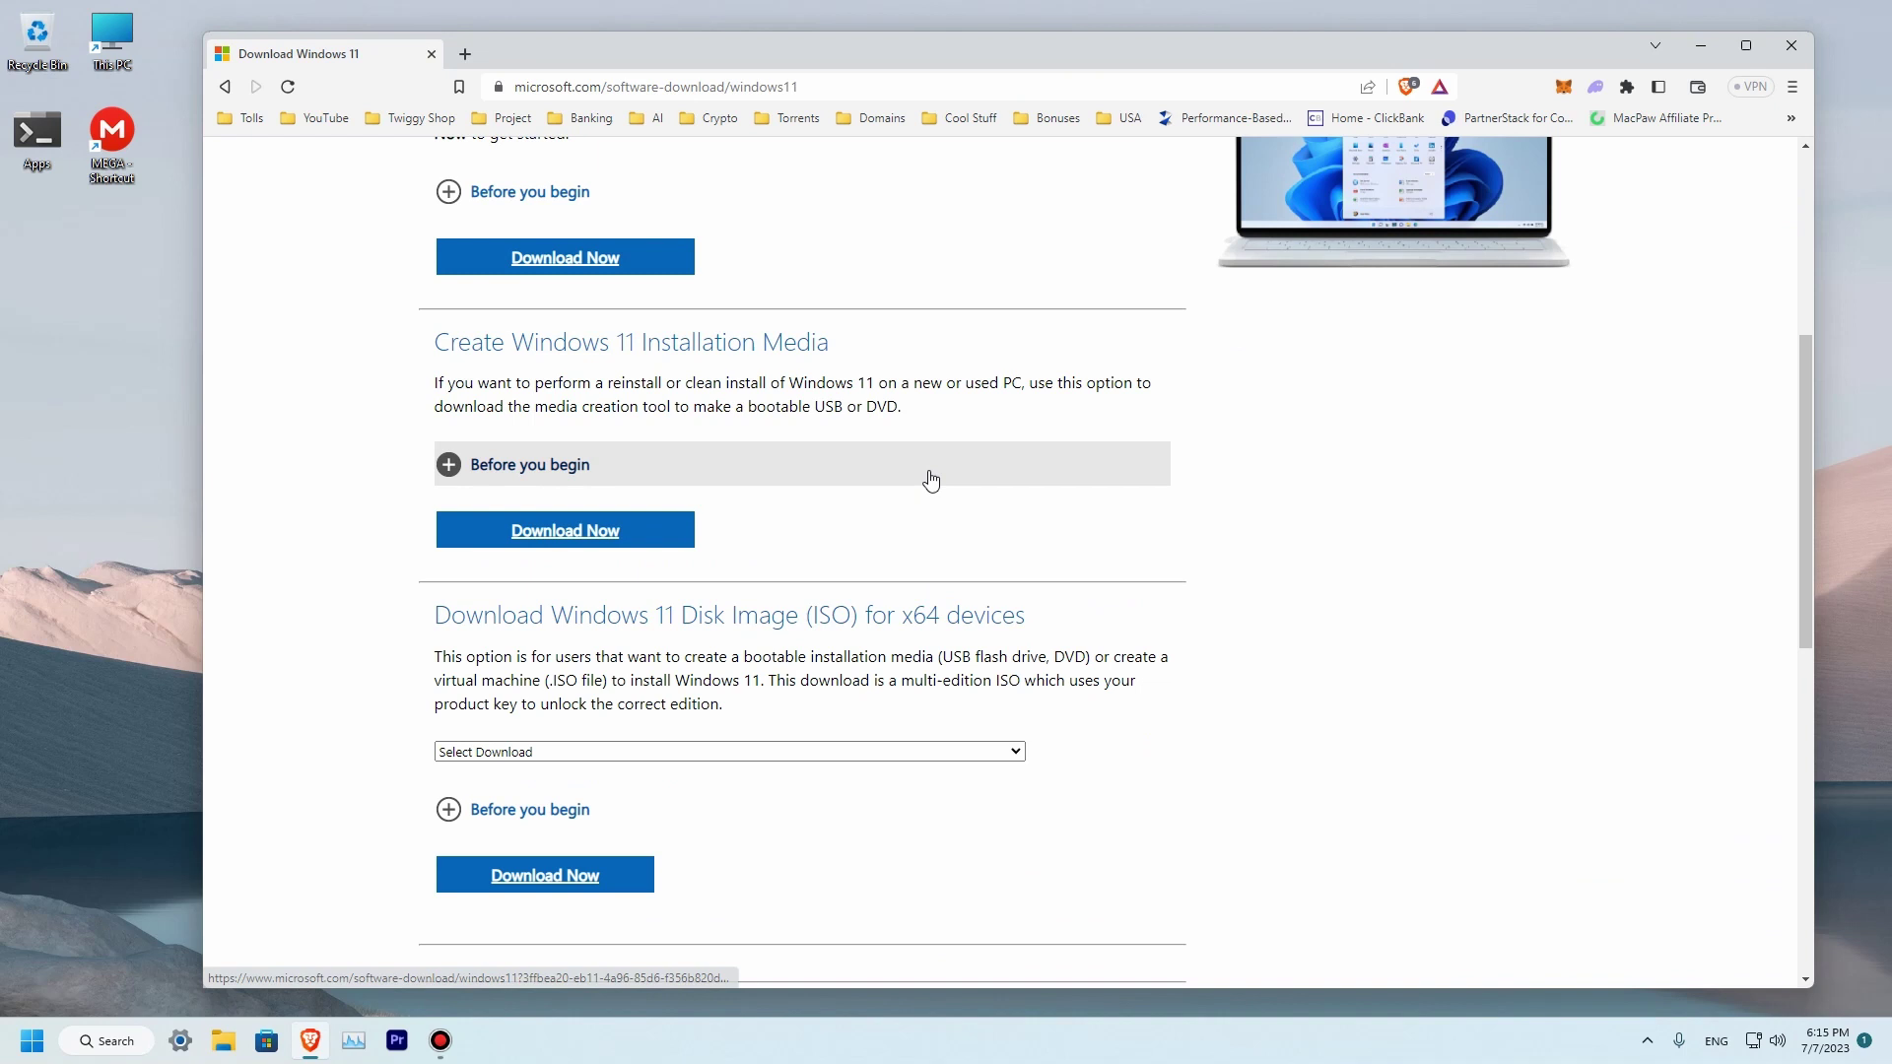
pyautogui.scroll(-2, 930, 479)
pyautogui.scroll(-2, 828, 428)
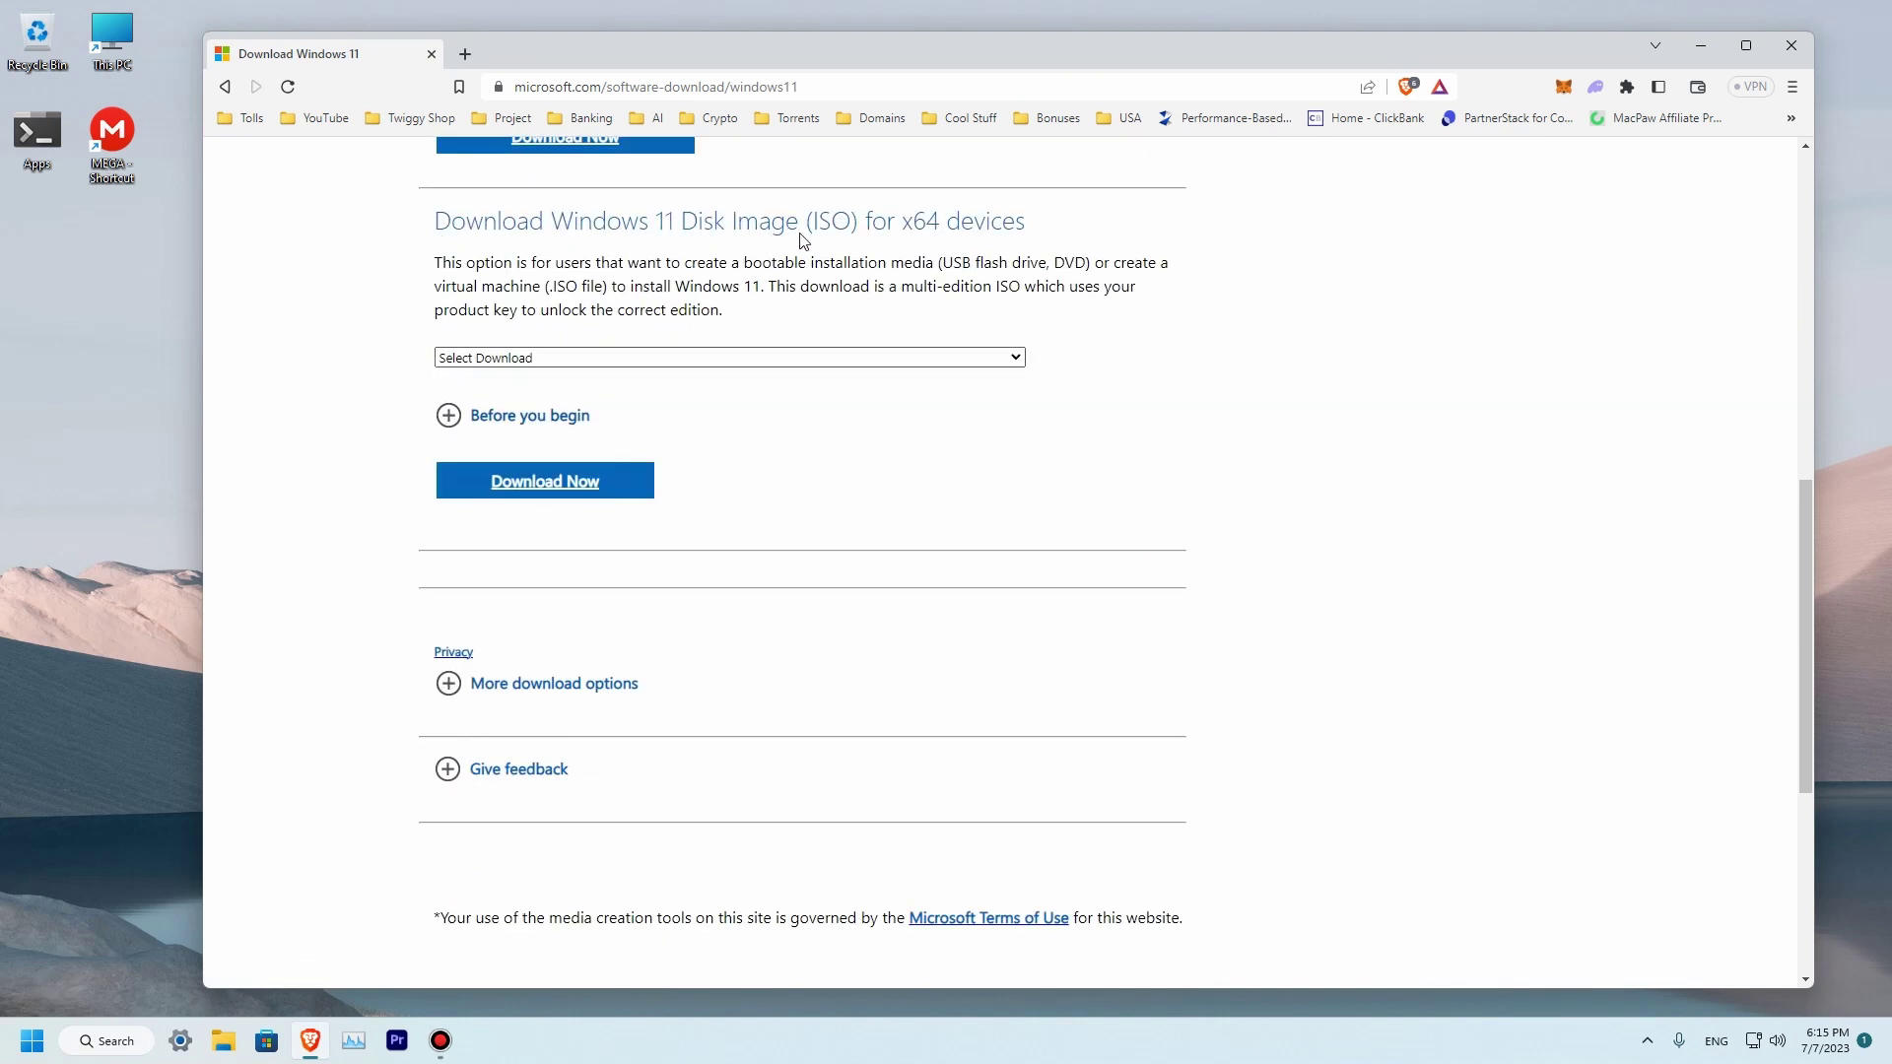
pyautogui.click(962, 357)
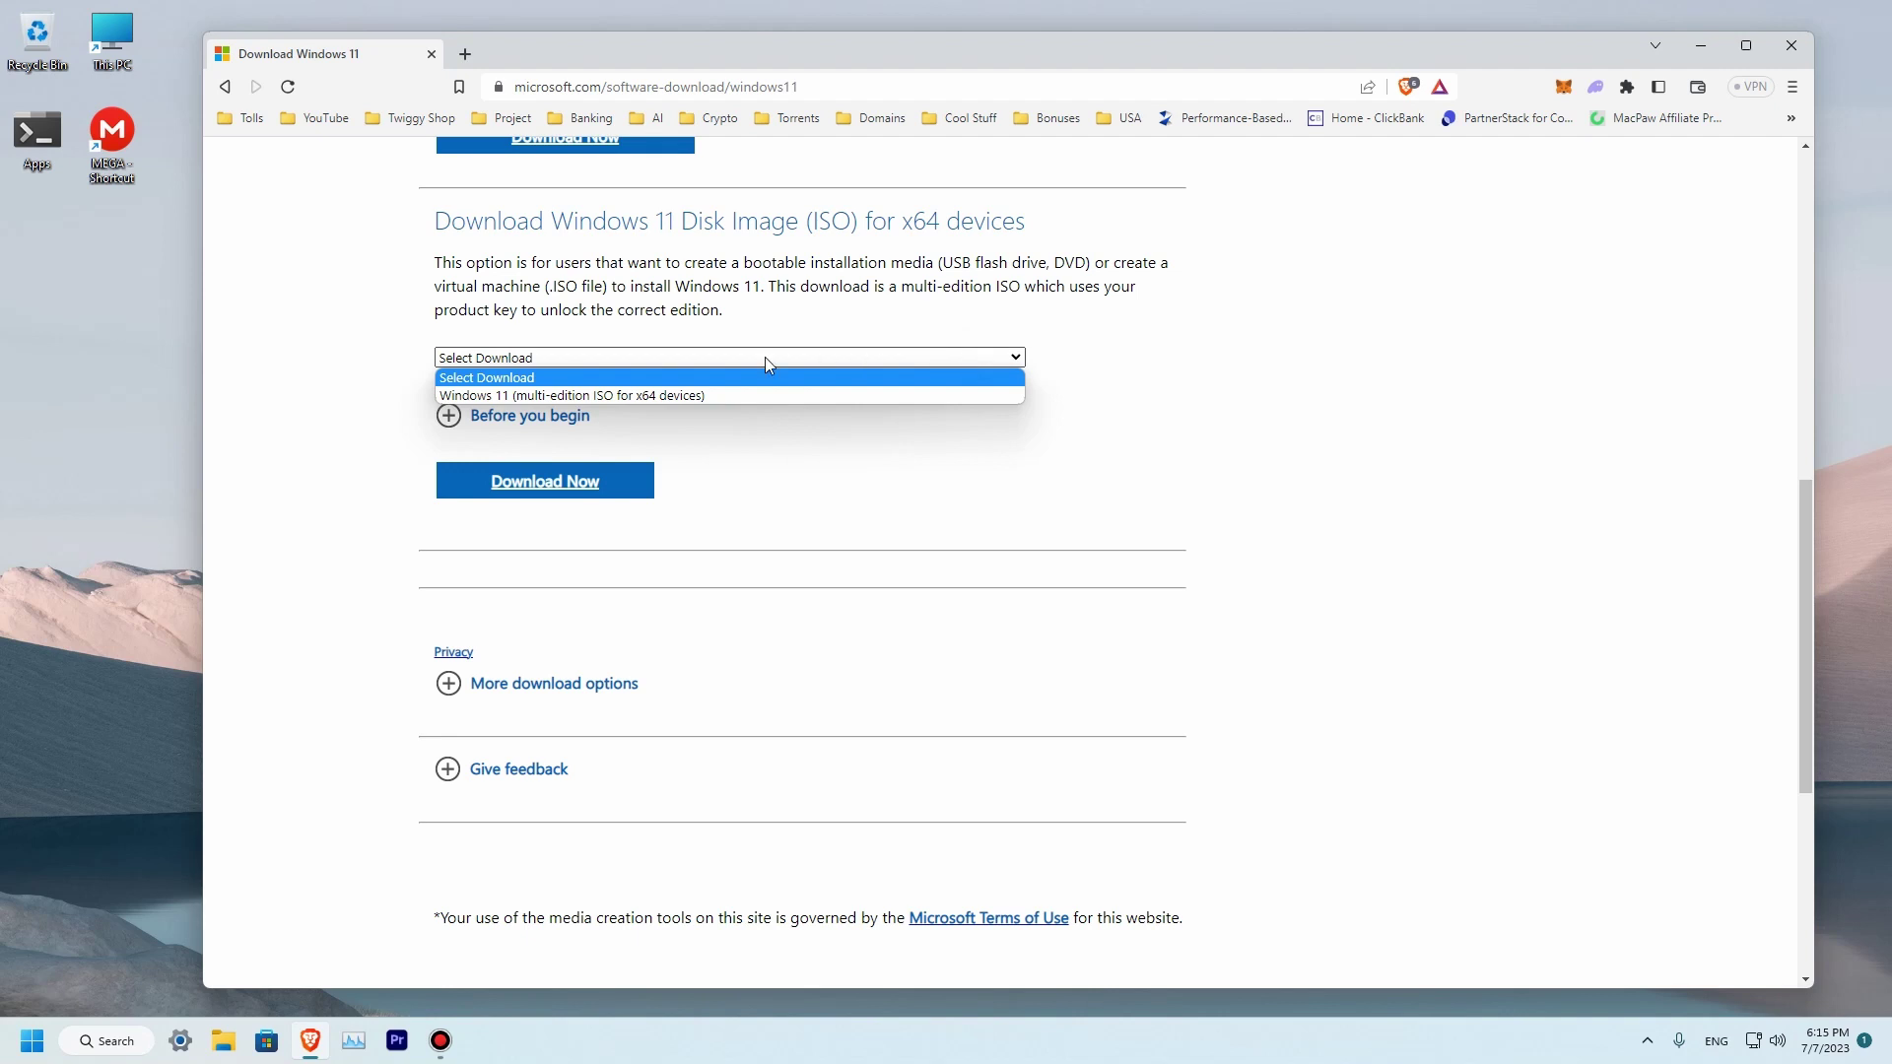
pyautogui.click(582, 395)
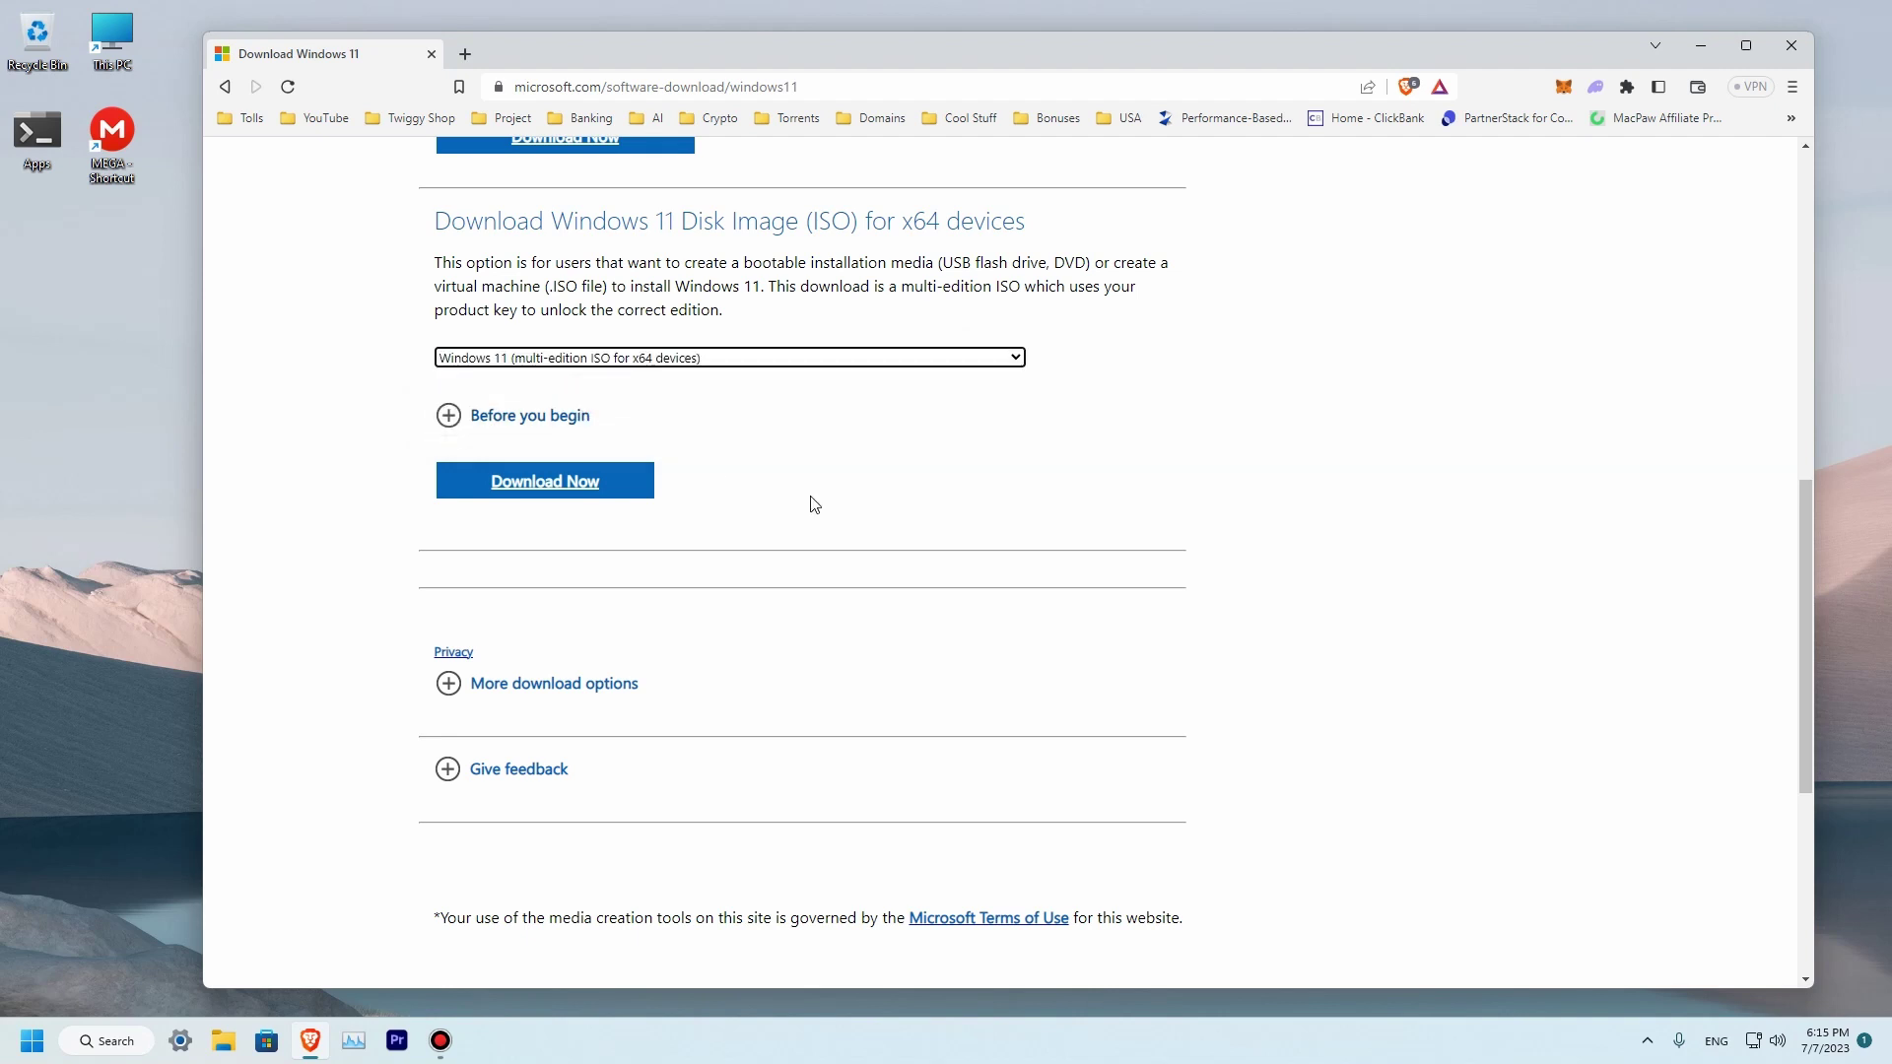
# Request the ISO download and confirm English (United States) as the product language
pyautogui.click(597, 488)
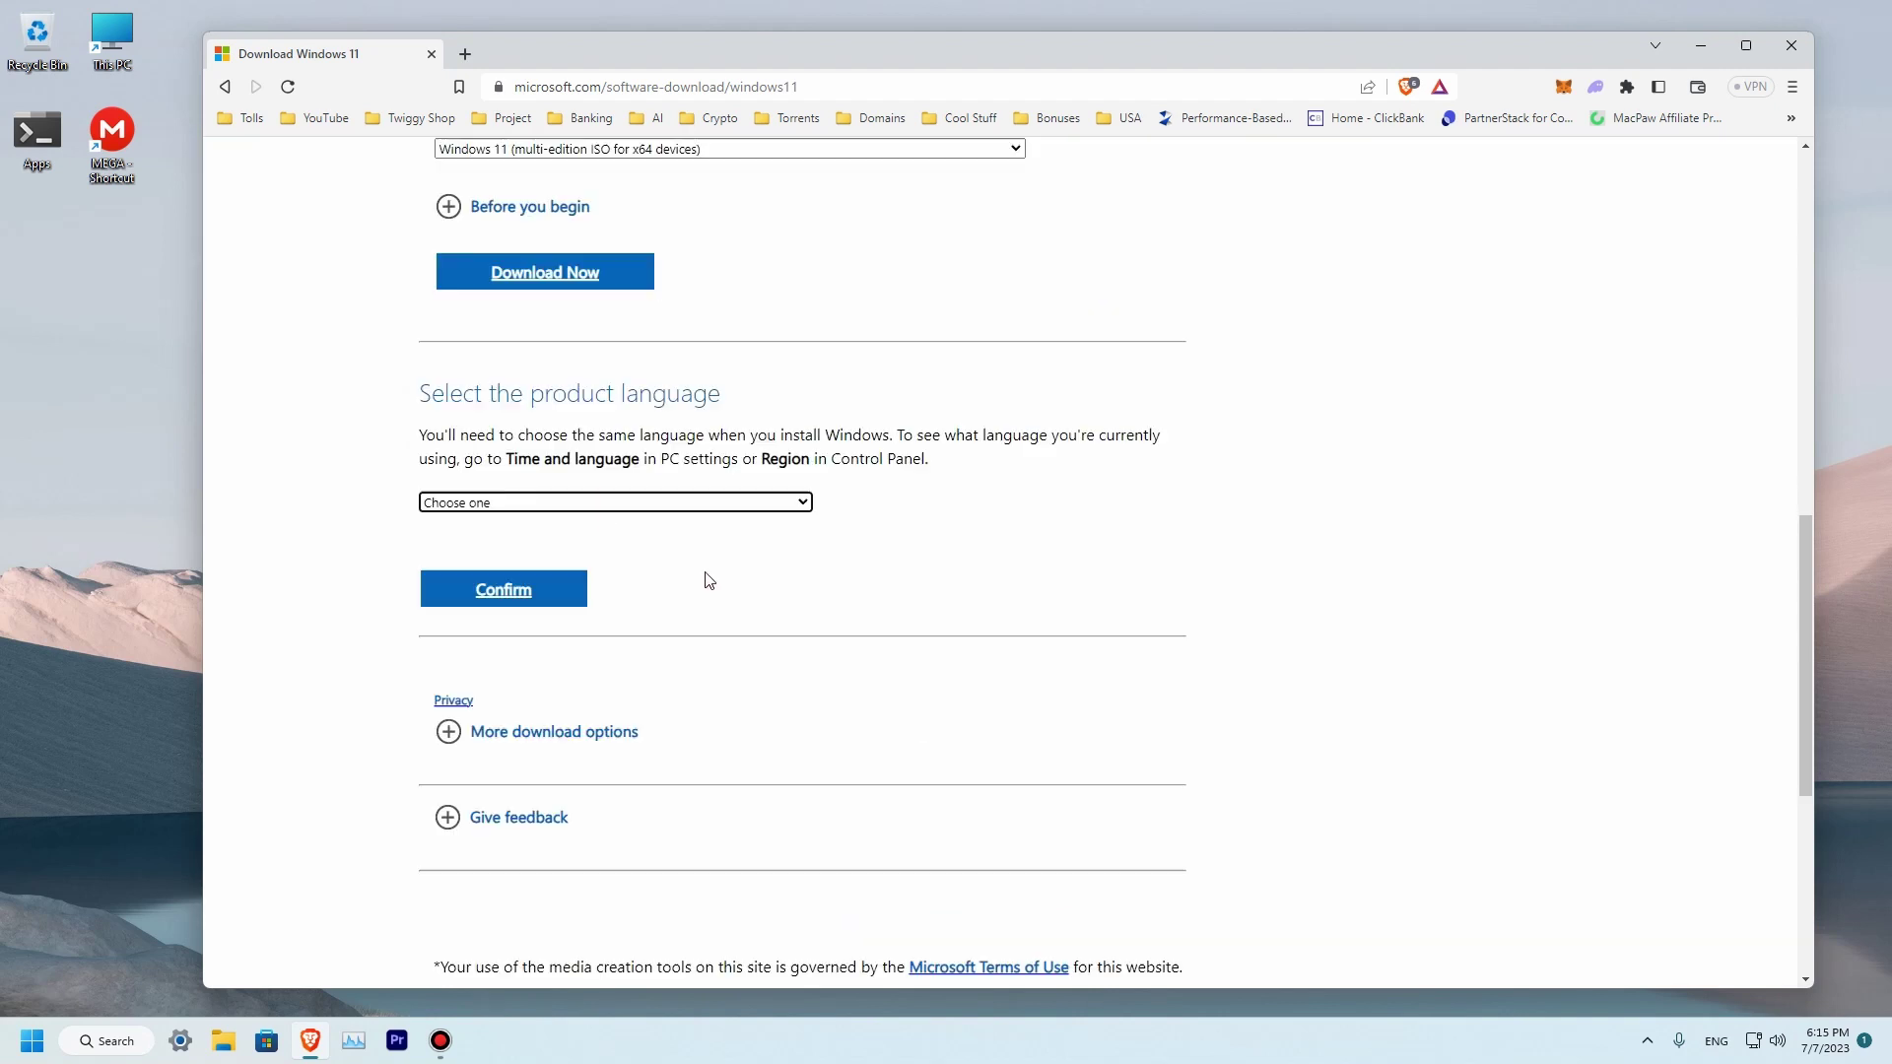
pyautogui.click(577, 504)
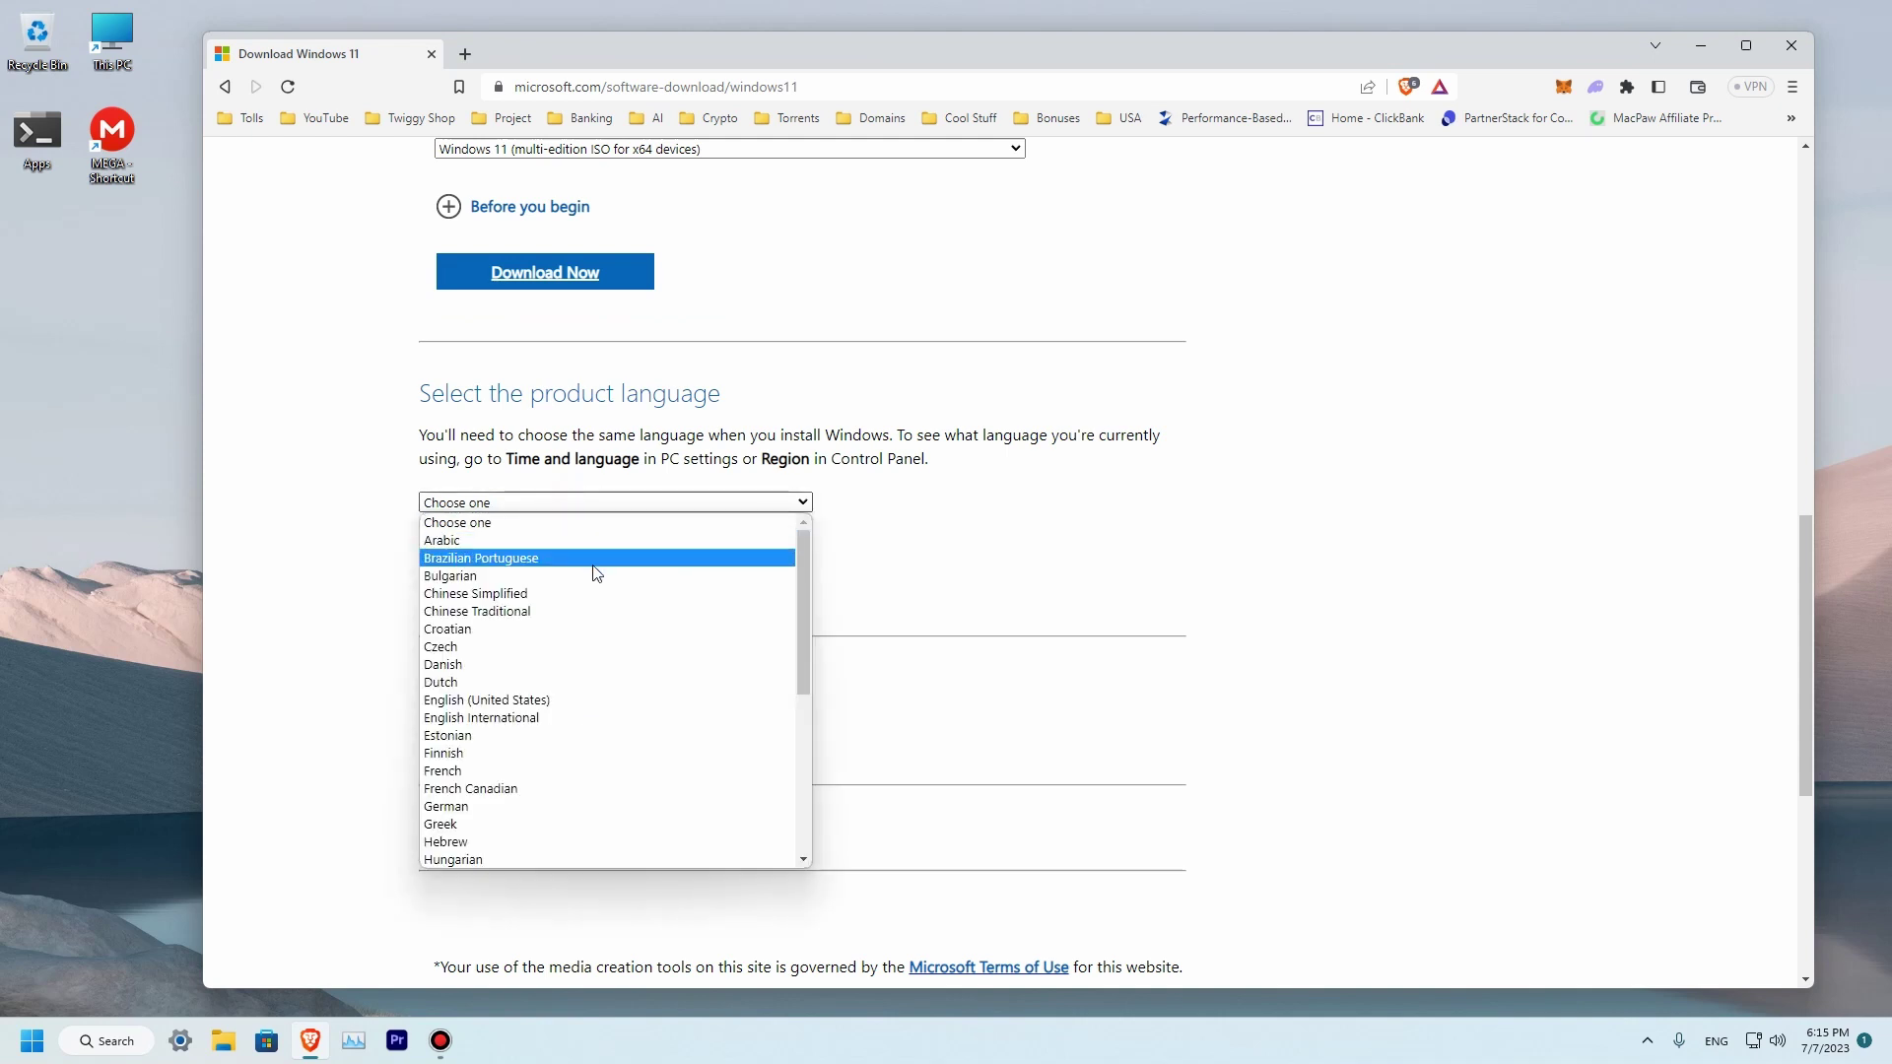
pyautogui.click(564, 701)
pyautogui.click(540, 603)
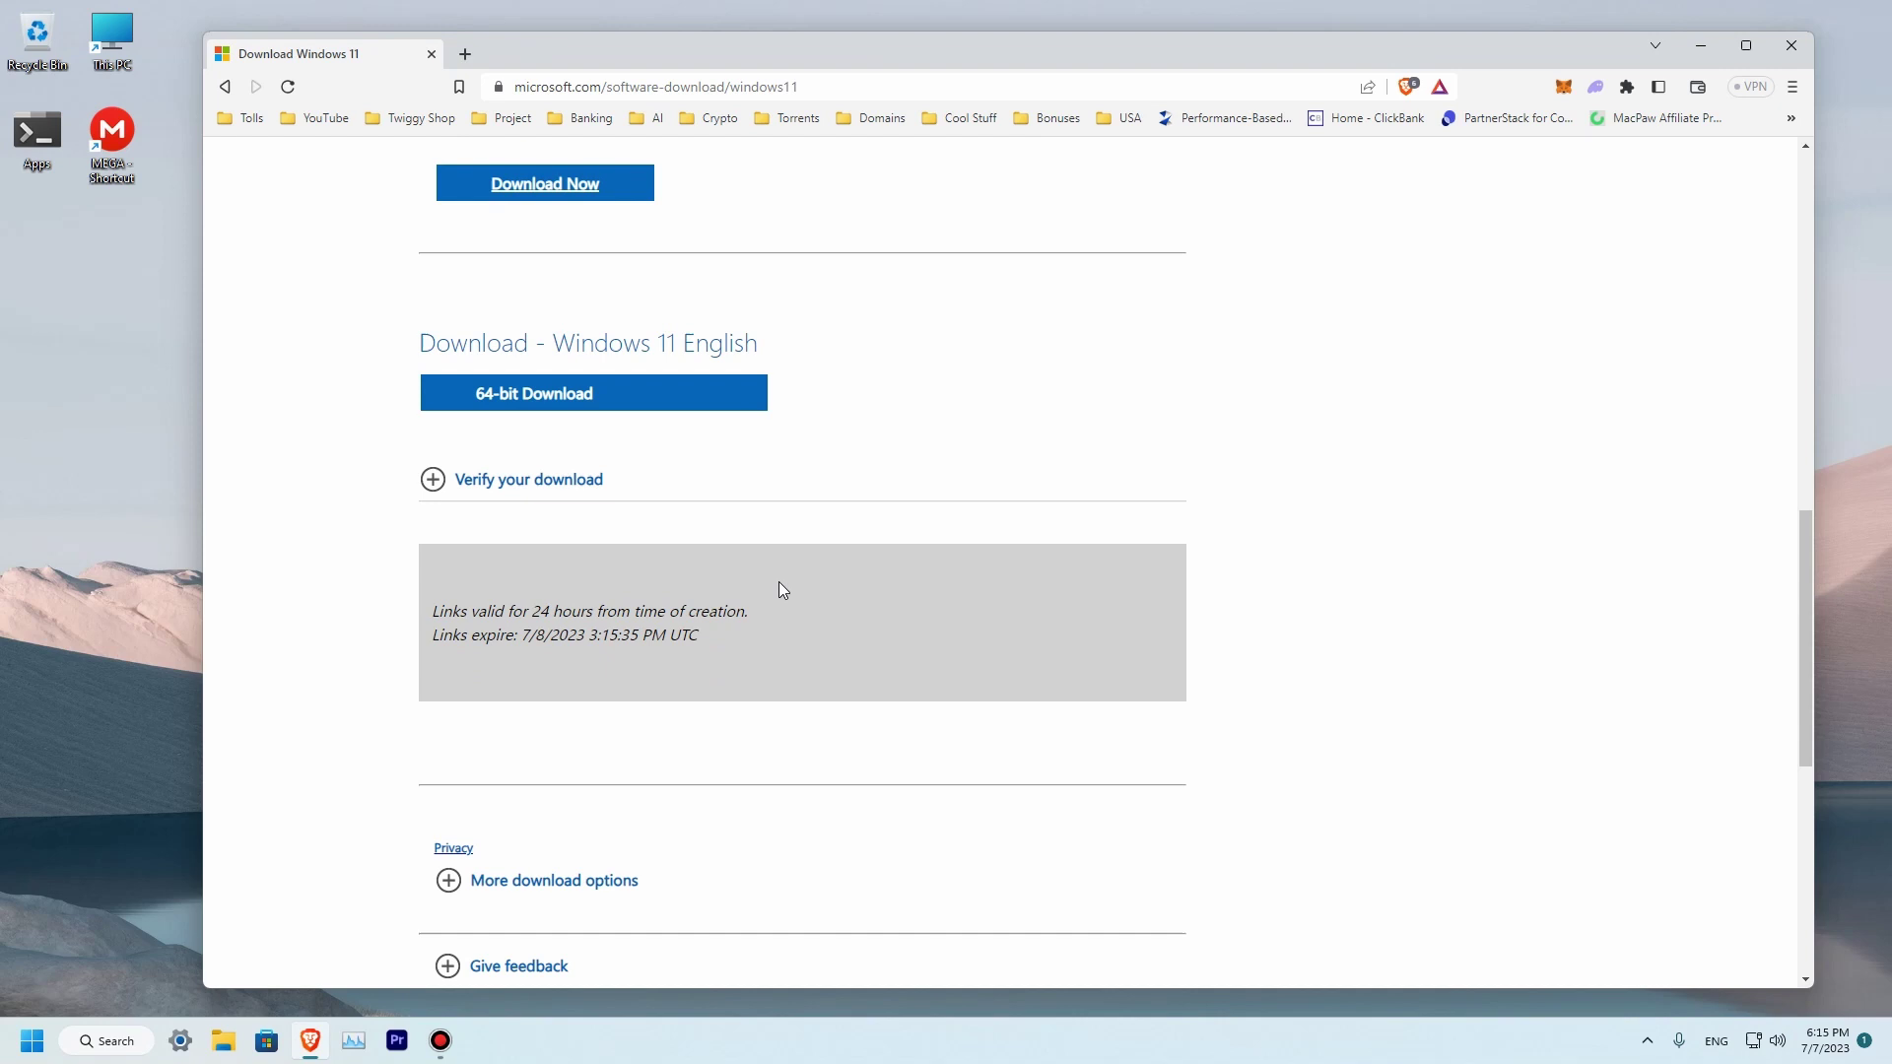
pyautogui.scroll(-1, 783, 576)
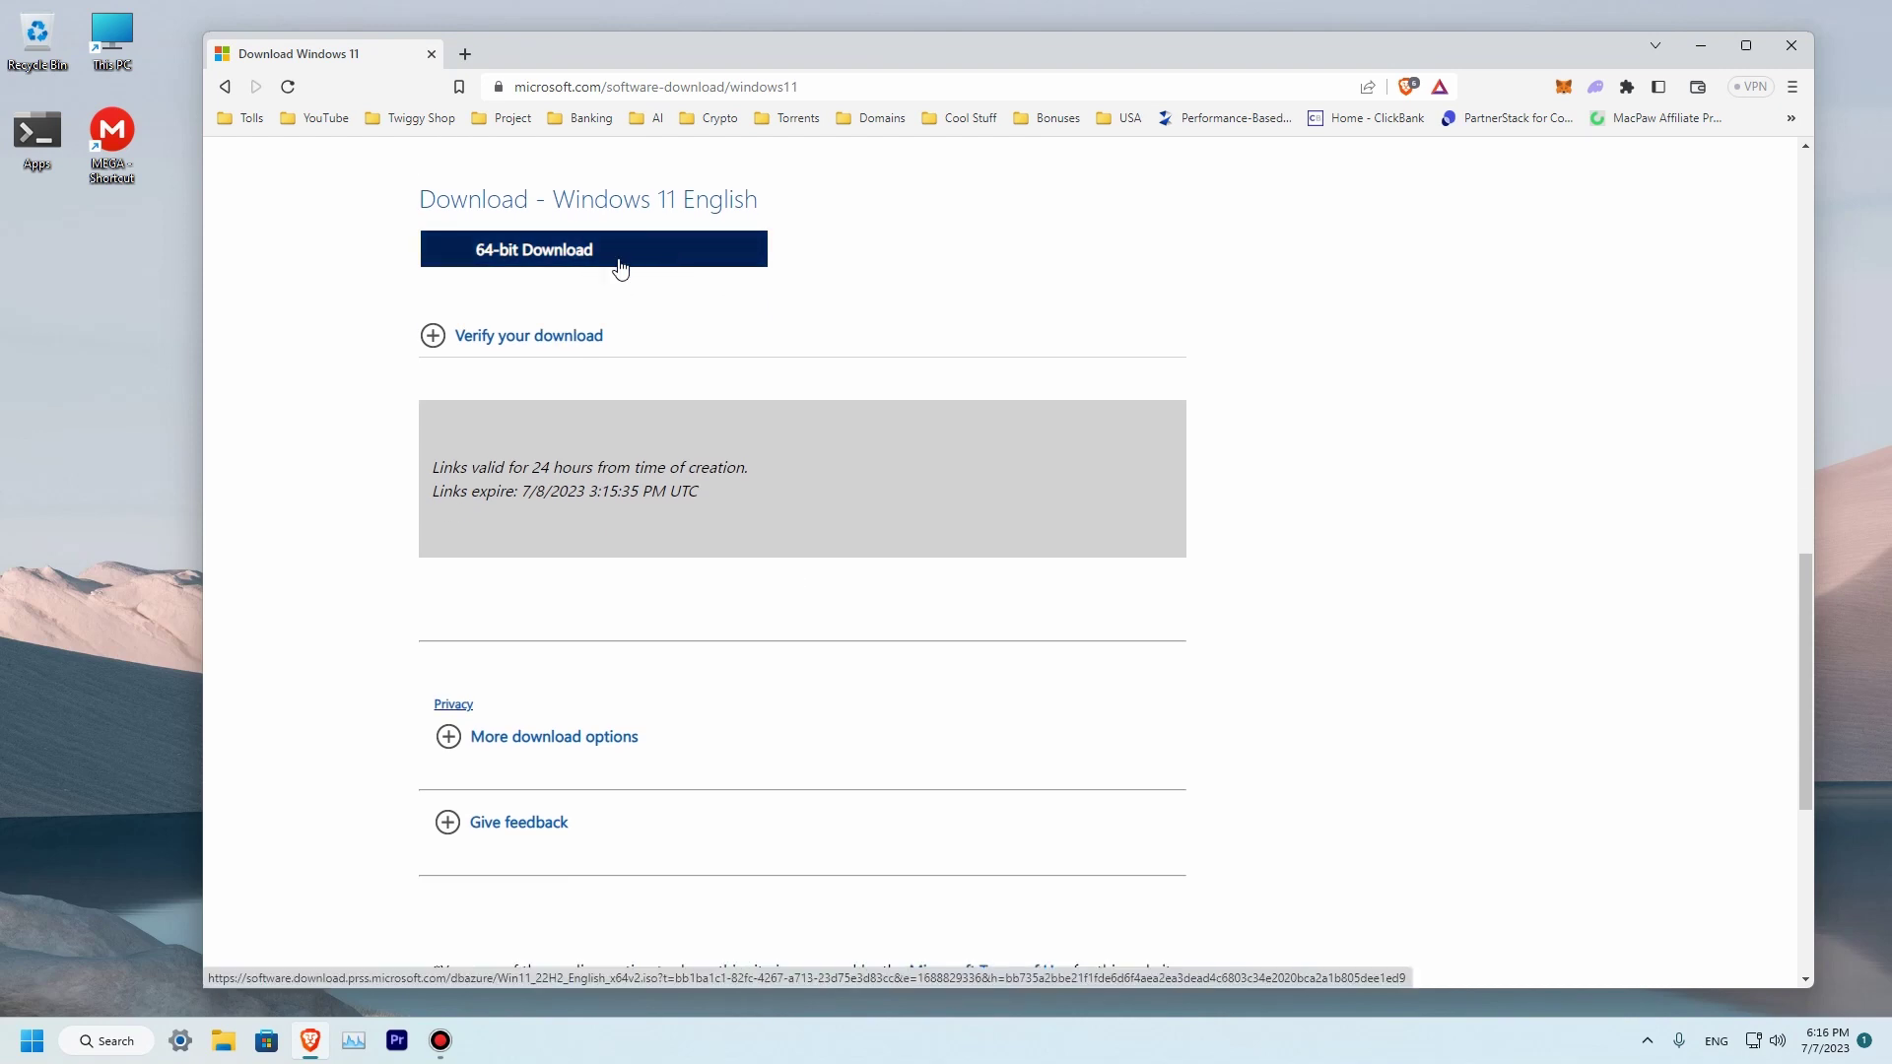
# Start the 64-bit ISO download and save the file to the Desktop
pyautogui.click(583, 257)
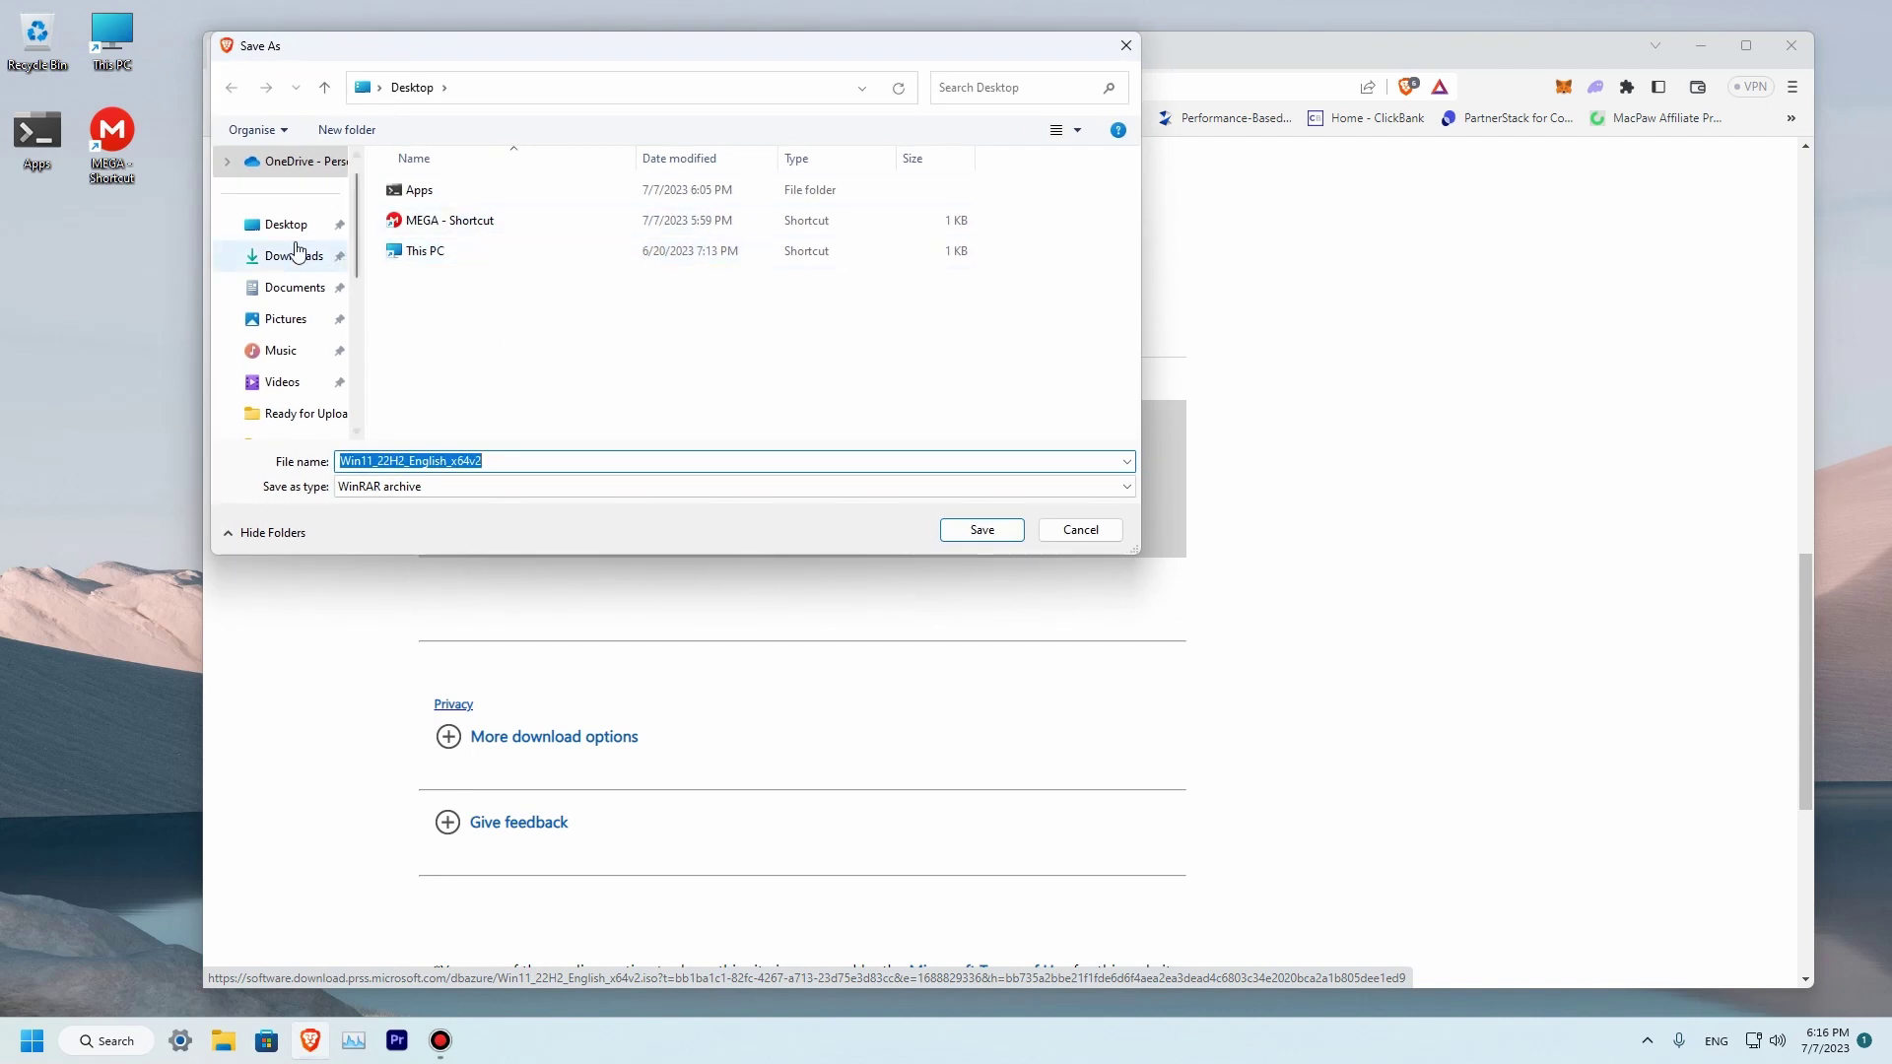
pyautogui.click(240, 226)
pyautogui.click(981, 529)
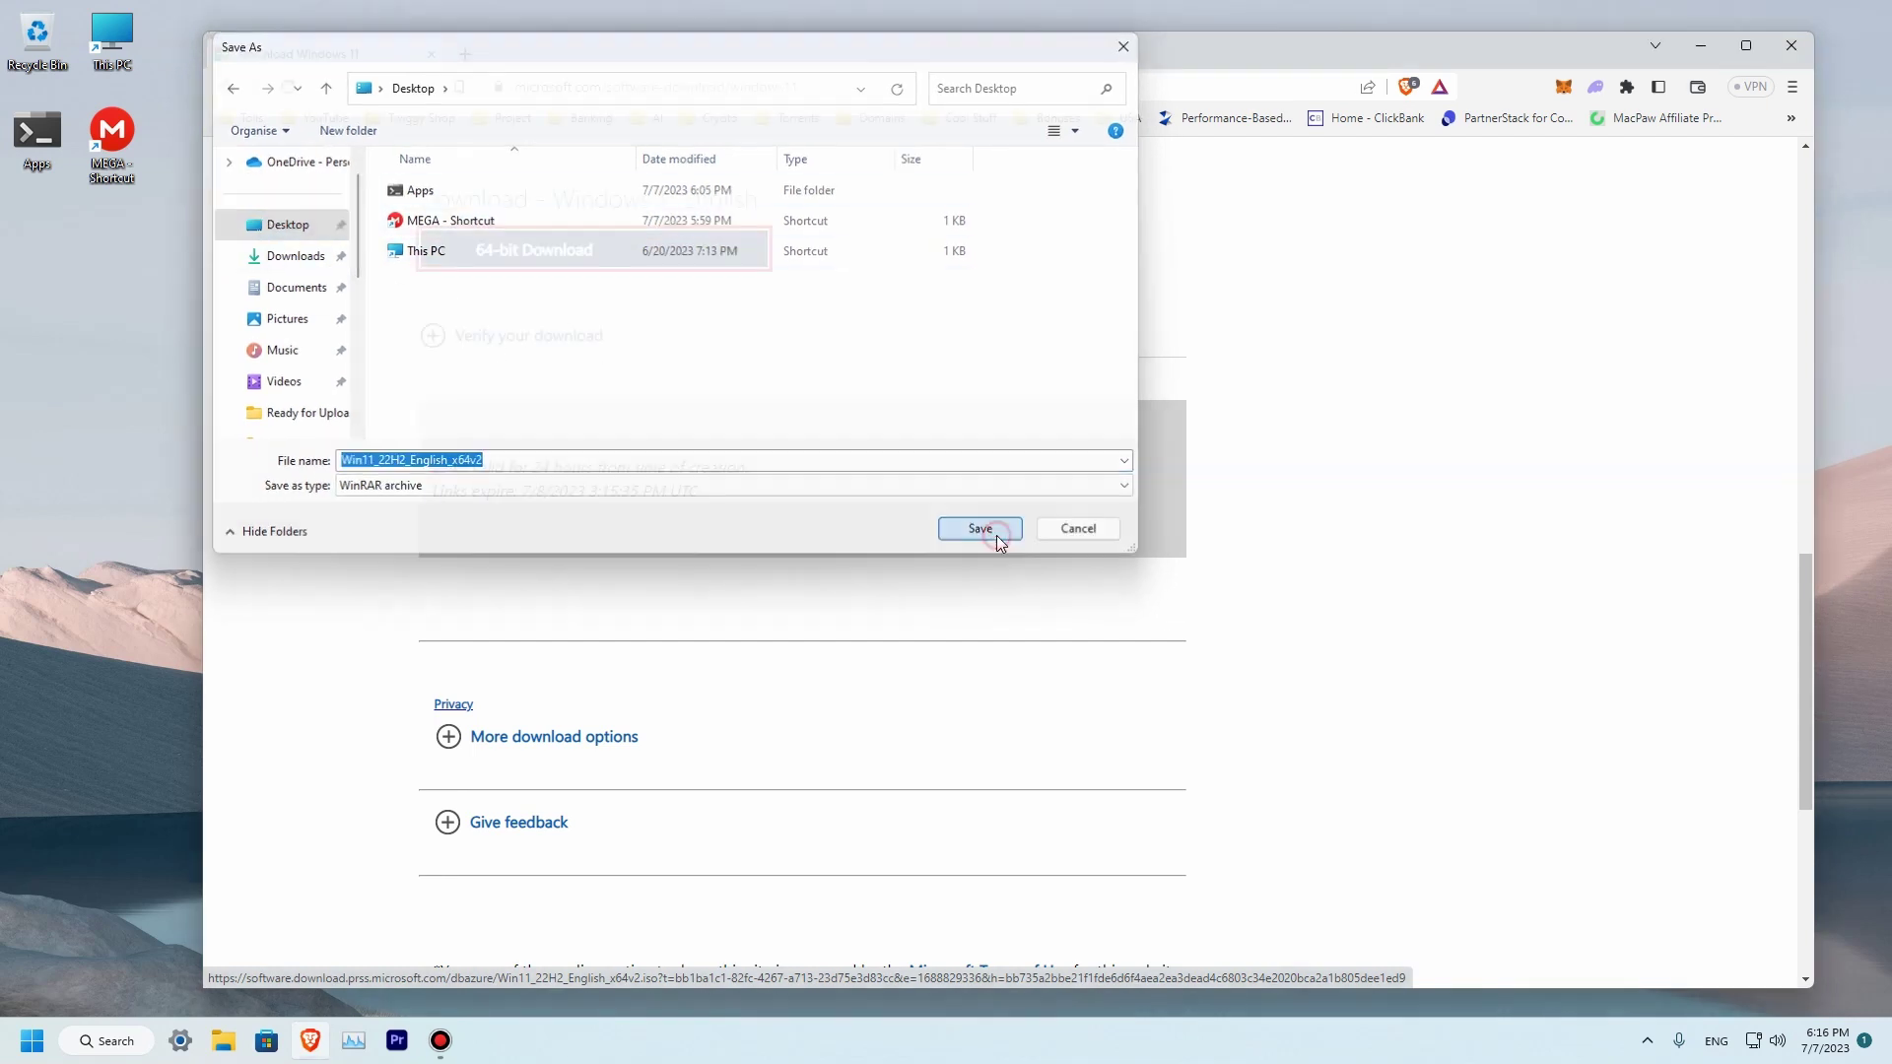